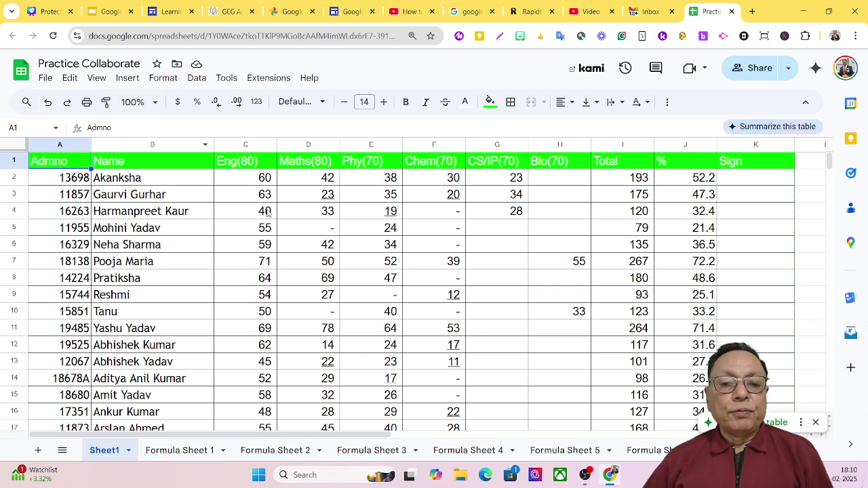
left_click(301, 236)
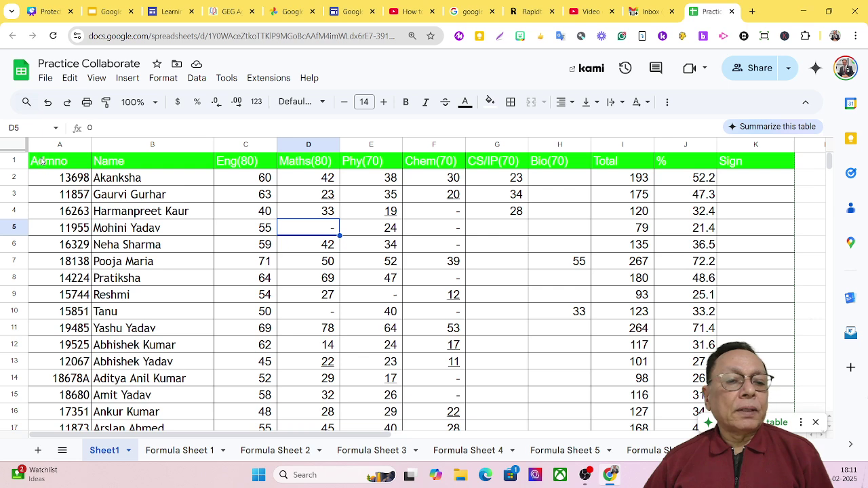
left_click_drag(44, 143, 726, 315)
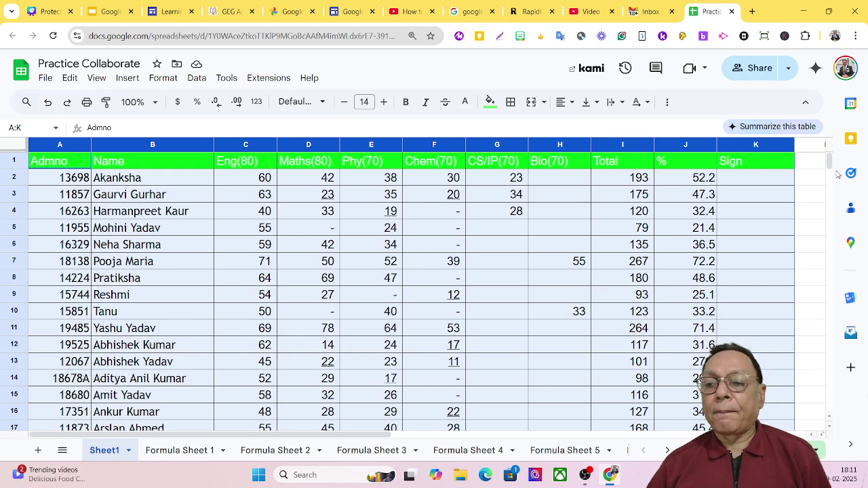
mouse_move(832, 163)
left_mouse_down()
mouse_move(830, 191)
mouse_move(831, 162)
left_mouse_up()
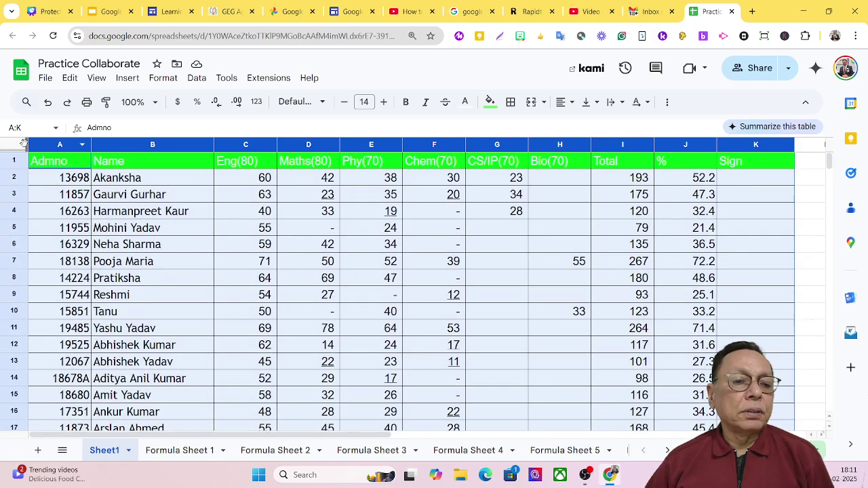
Select the whole marks table on Sheet1, range A1:J41, from the Admno header down to the last student row
left_click(42, 167)
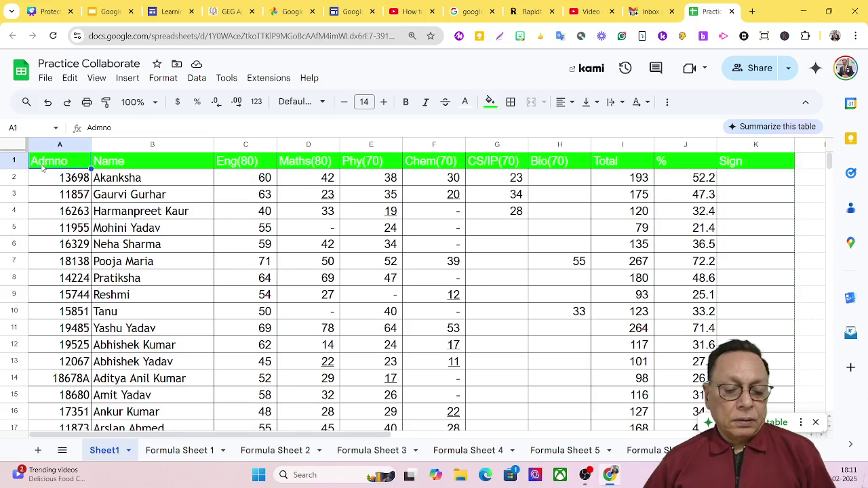
key("shift+Down")
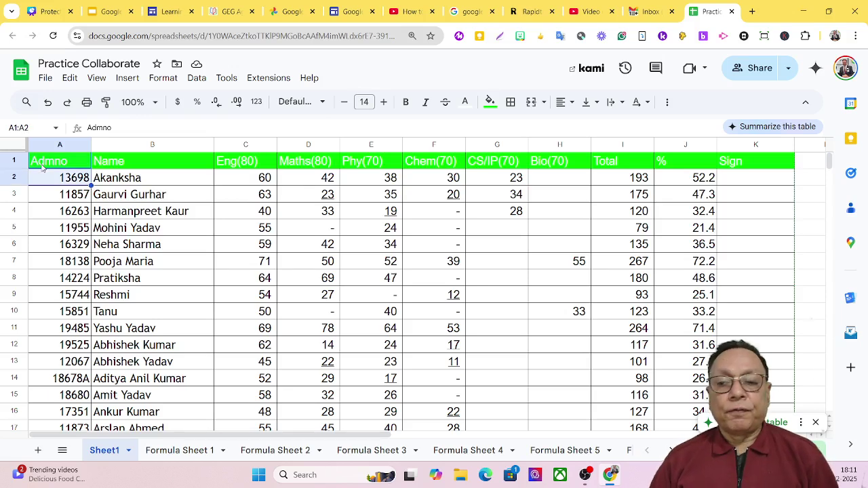
key("shift+Right")
key("shift+Right")
key("shift+Right")
key("shift+Right")
key("shift+Right")
key("shift+Right")
key("shift+Right")
key("shift+Right")
key("shift+Down")
key("shift+Down")
key("shift+Right")
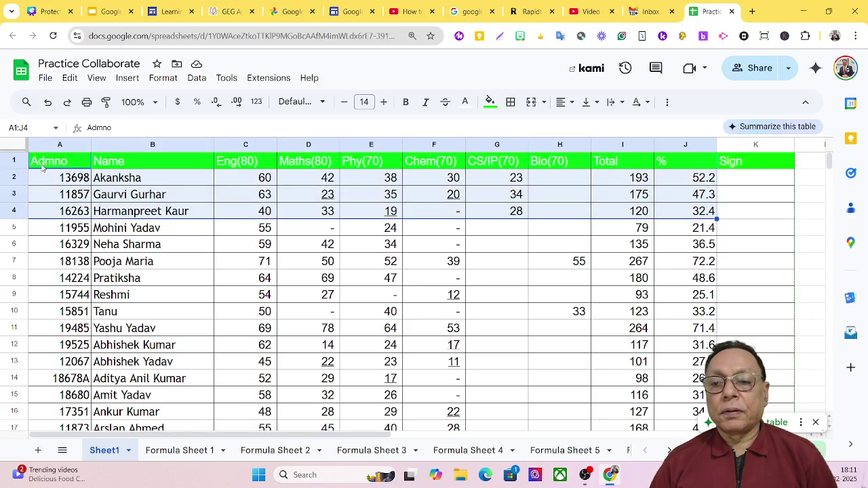
key("shift+Down")
key("shift+Down")
key("shift+Down")
key("shift+Down")
key("shift+Down")
key("shift+Down")
key("shift+Down")
key("shift+Down")
key("shift+Down")
key("shift+Down")
key("shift+Down")
key("shift+Down")
key("shift+Down")
key("shift+Down")
key("shift+Down")
key("shift+Down")
key("shift+Down")
key("shift+Down")
key("shift+Down")
key("shift+Down")
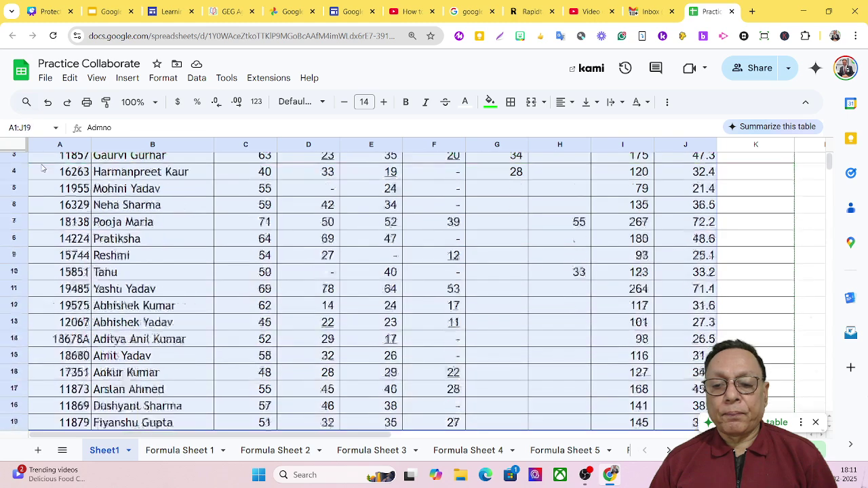
key("shift+Down")
key("shift+Down")
key("shift+Down")
key("shift+Down")
key("shift+Down")
key("shift+Down")
key("shift+Down")
key("shift+Down")
key("shift+Down")
key("shift+Down")
key("shift+Down")
key("shift+Down")
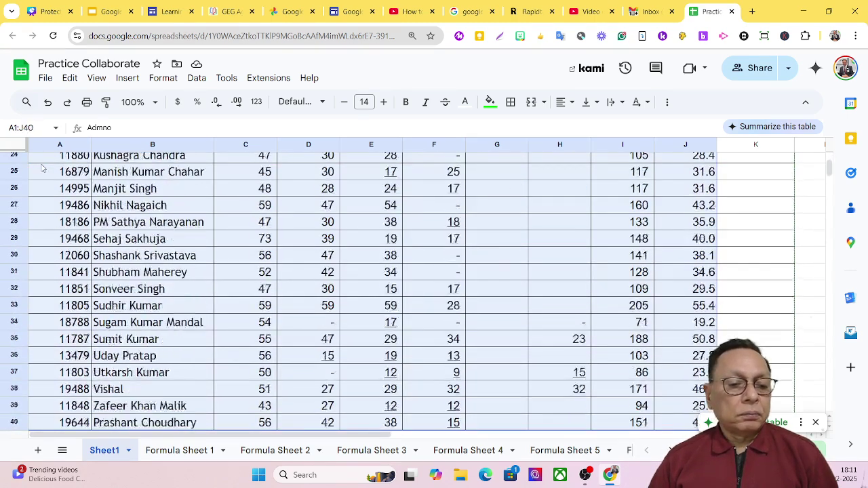
key("shift+Up")
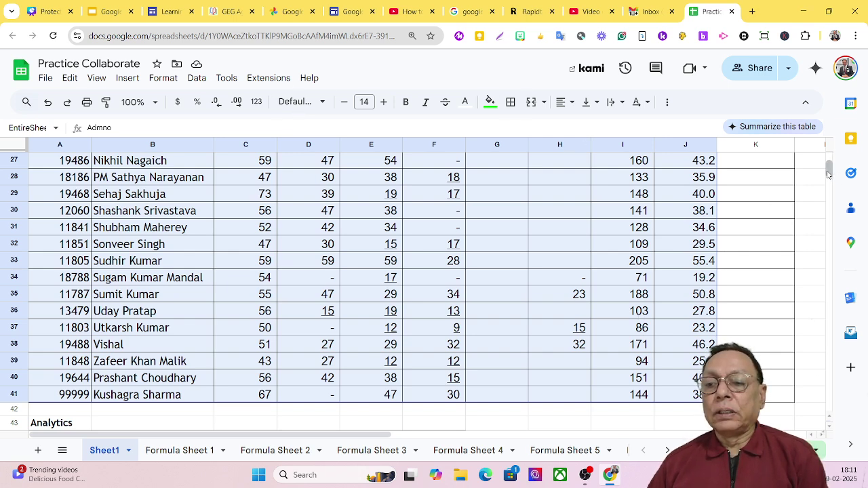
left_click_drag(829, 174, 829, 165)
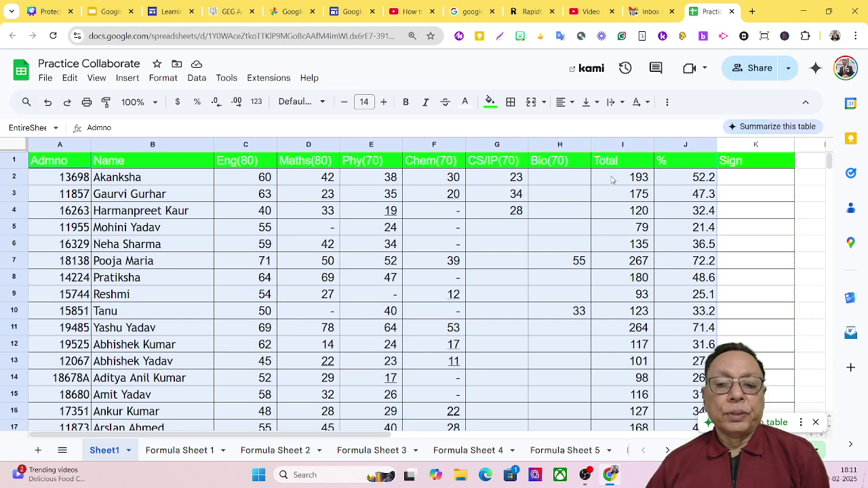
Create a conditional formatting rule on A1:J41 that formats cells whose text contains "-"
left_click(164, 79)
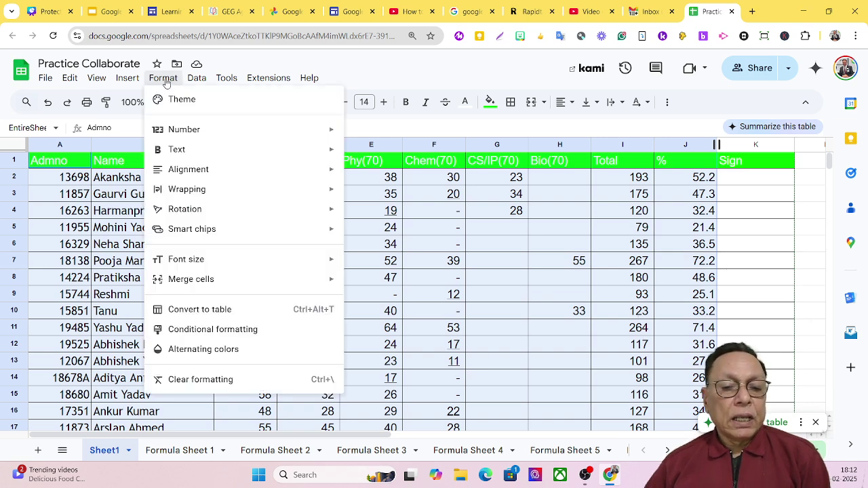
left_click(210, 330)
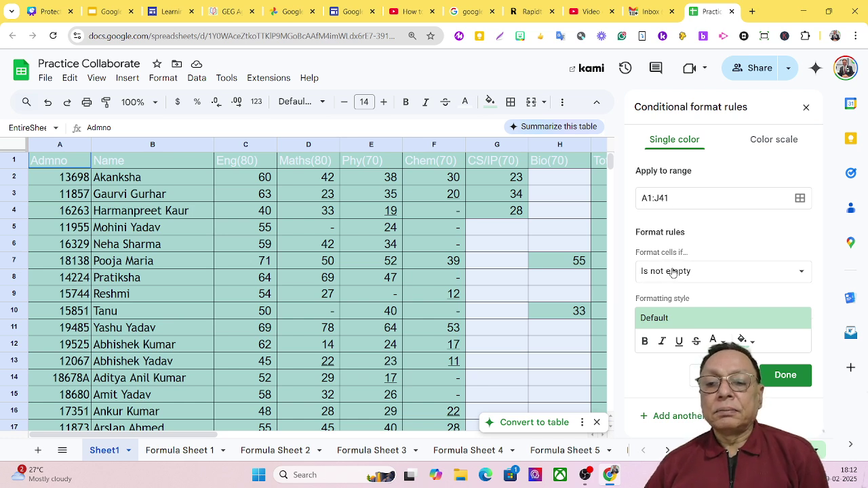
left_click(721, 274)
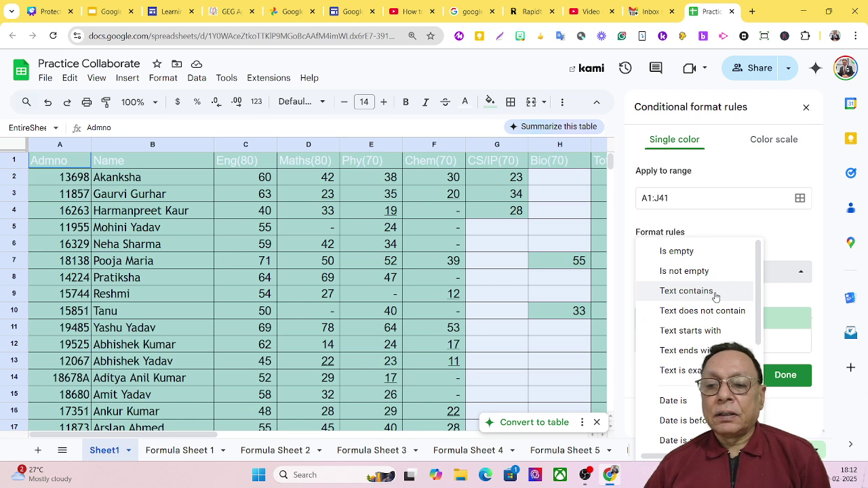
left_click(687, 291)
left_click(693, 299)
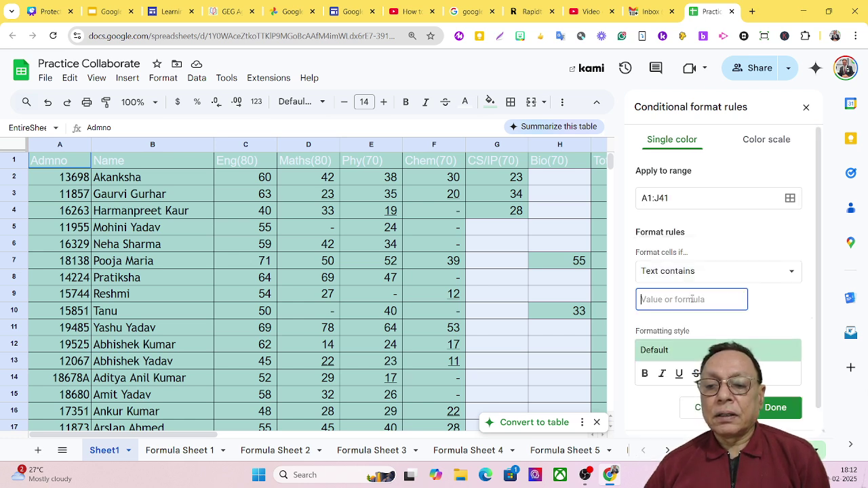
type("-")
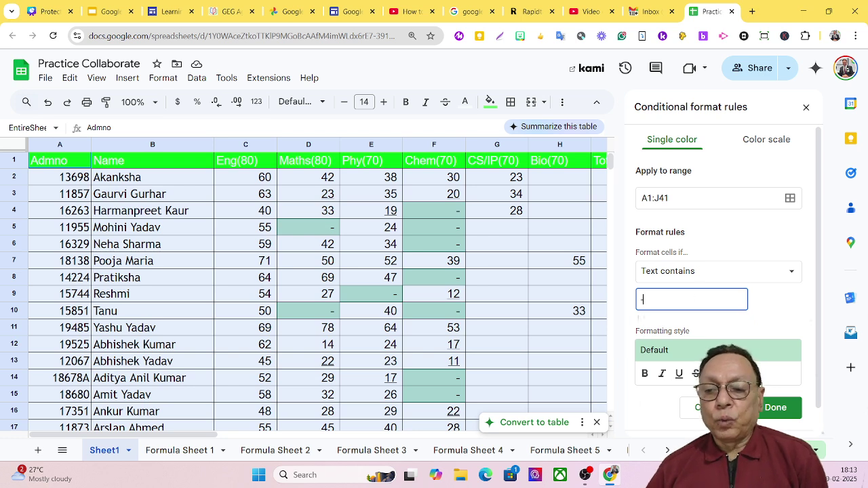
Give the "-" rule no fill color and red text, and save the rule
left_click(730, 374)
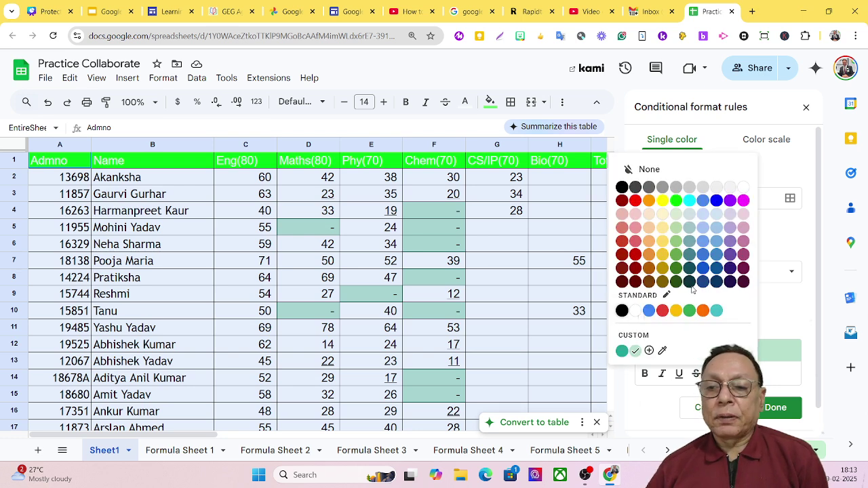
left_click(650, 171)
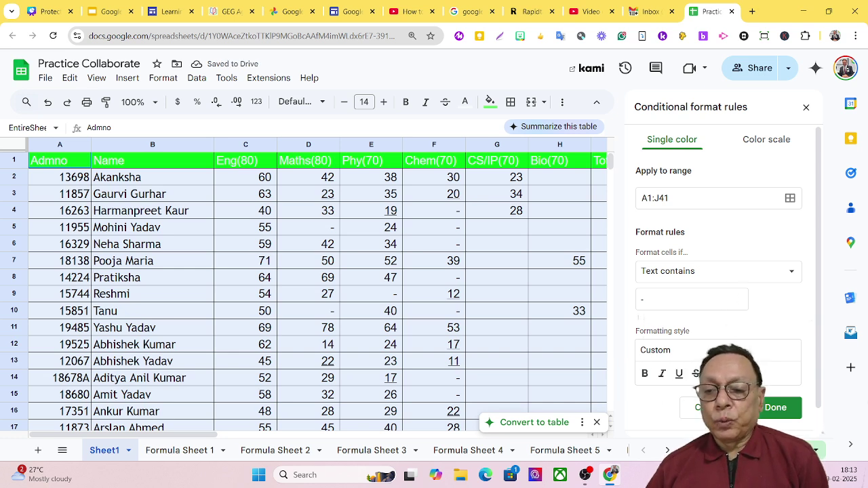
left_click(715, 374)
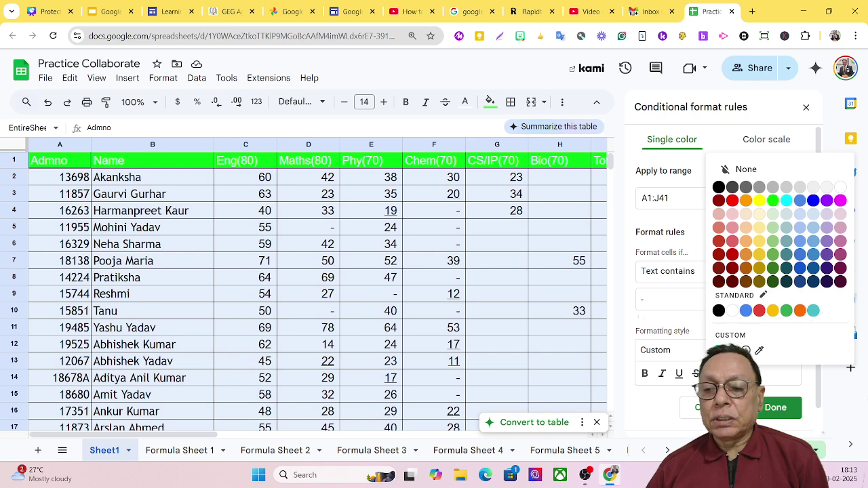
left_click(733, 202)
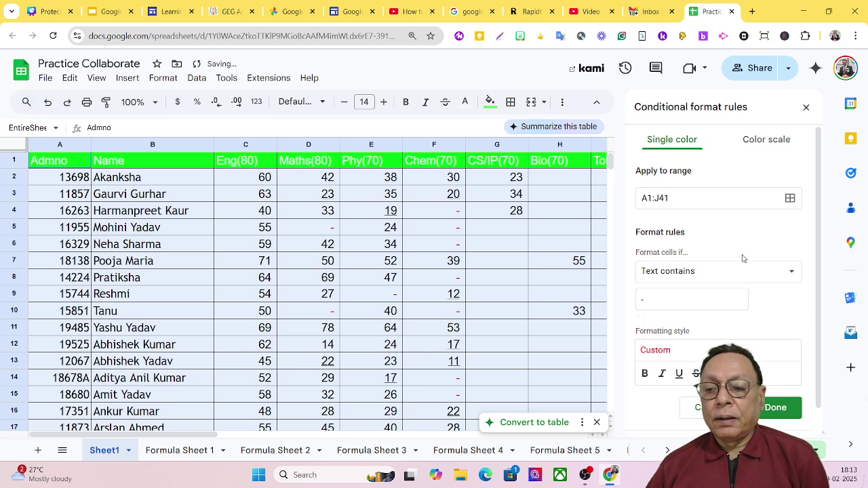
scroll(818, 277, "down", 2)
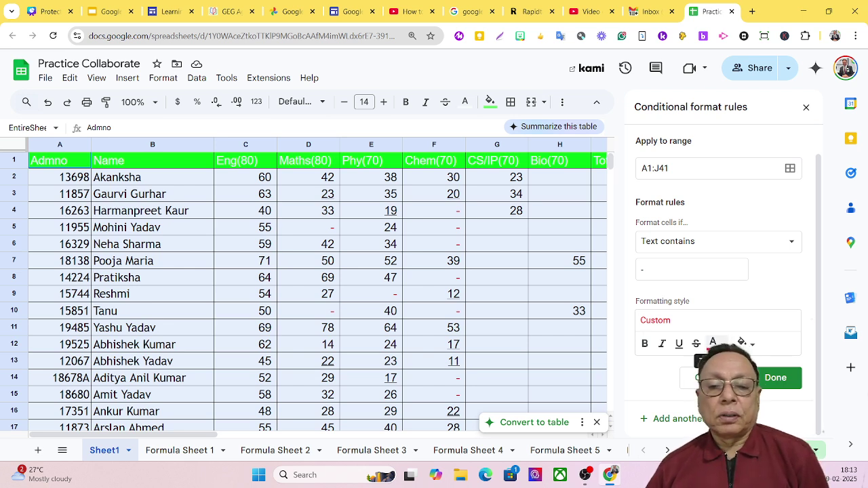
left_click(775, 378)
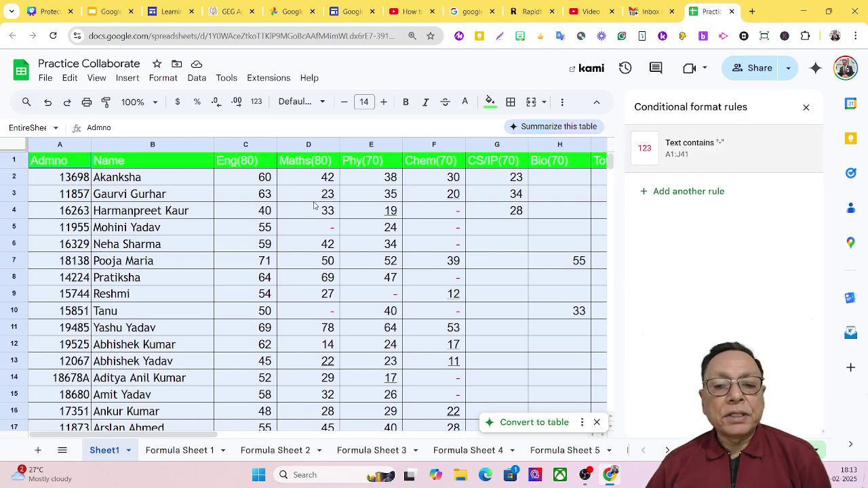
Look through the marks table down to row 41 to examine which cells the rule formats, and close the conditional format rules
scroll(314, 210, "down", 5)
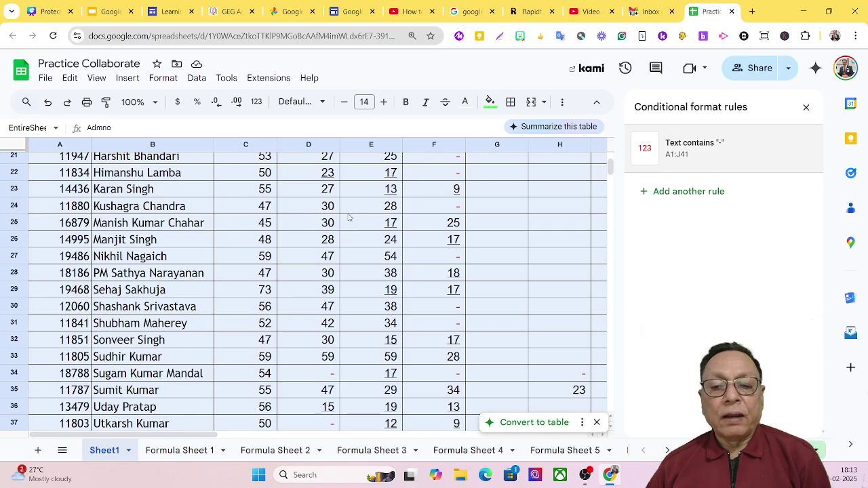
scroll(525, 239, "up", 5)
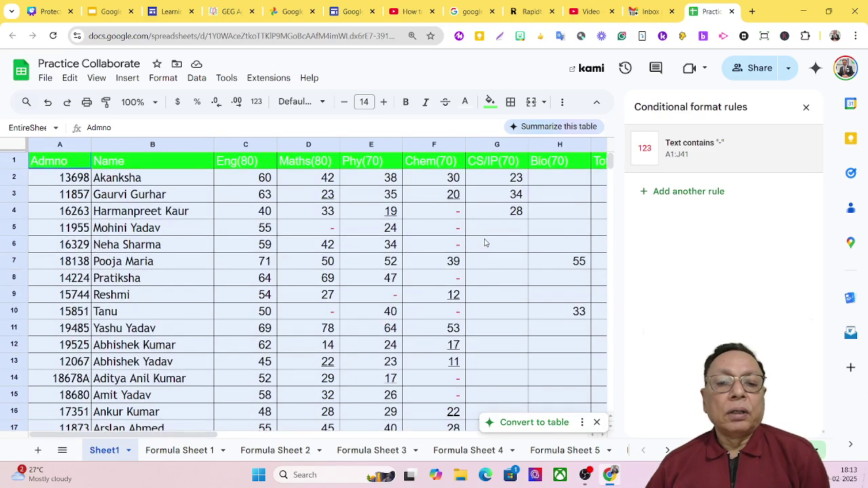
left_click(325, 241)
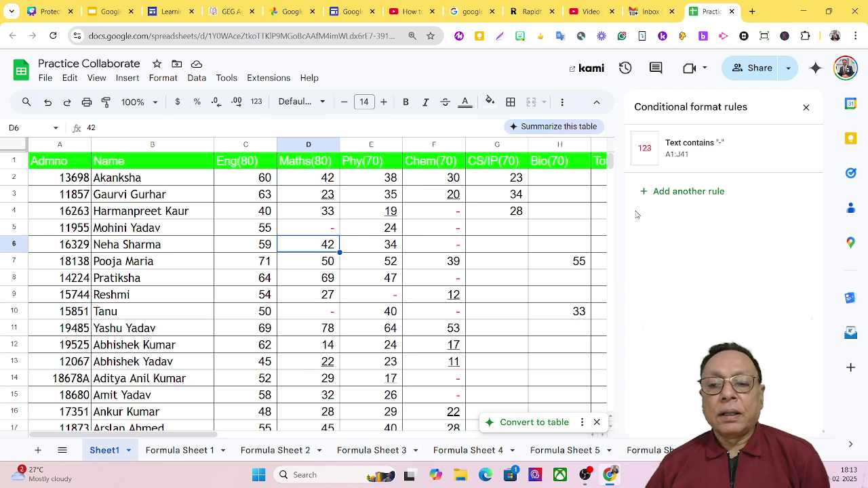
scroll(587, 237, "down", 1)
scroll(586, 237, "down", 5)
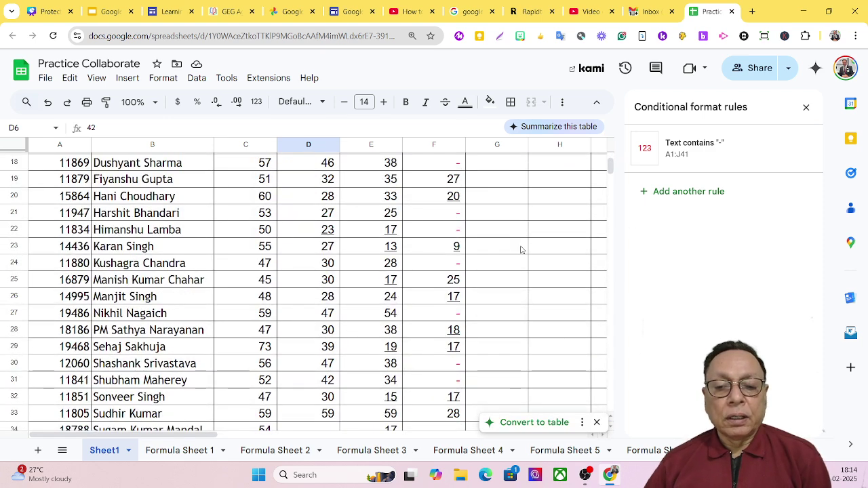
scroll(521, 250, "down", 1)
scroll(522, 251, "down", 3)
scroll(521, 250, "up", 2)
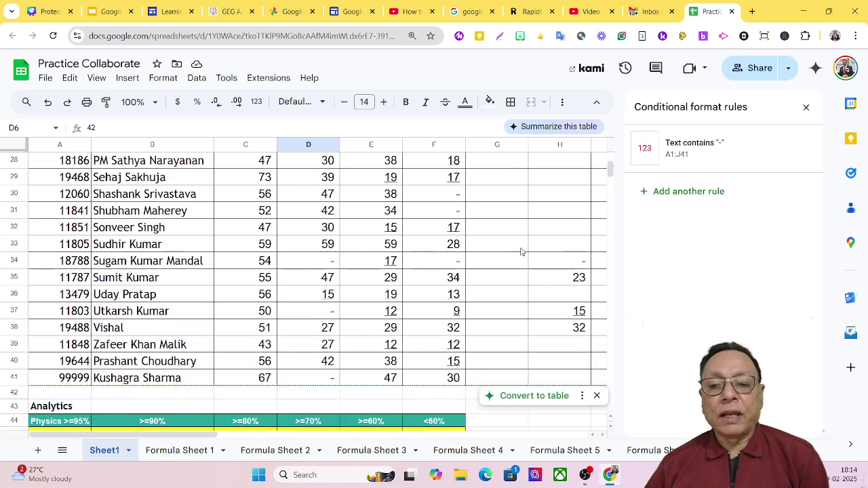
scroll(521, 252, "up", 4)
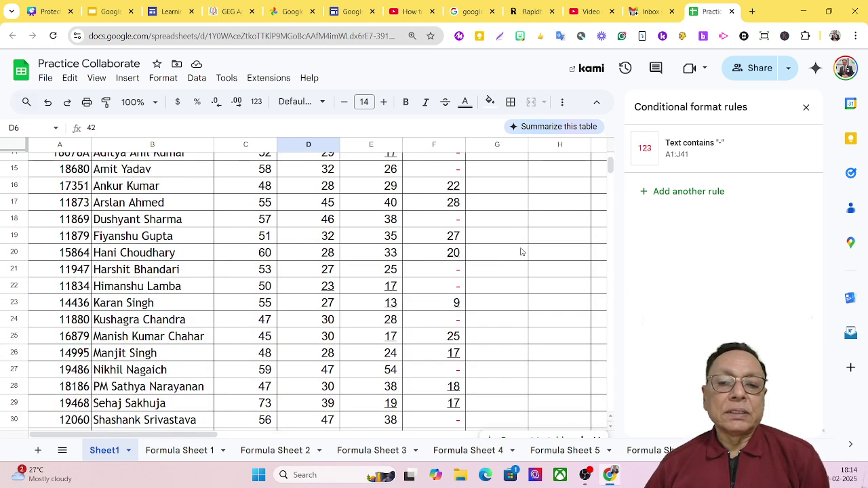
scroll(521, 252, "up", 3)
scroll(521, 251, "up", 1)
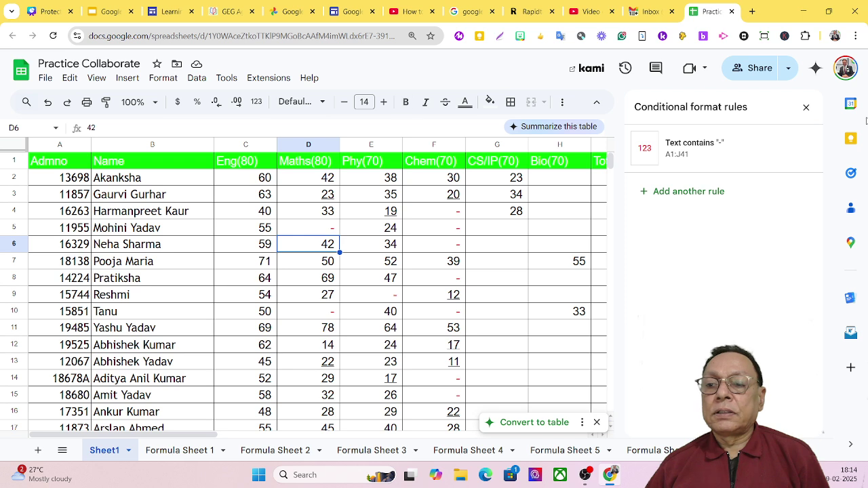
left_click(807, 109)
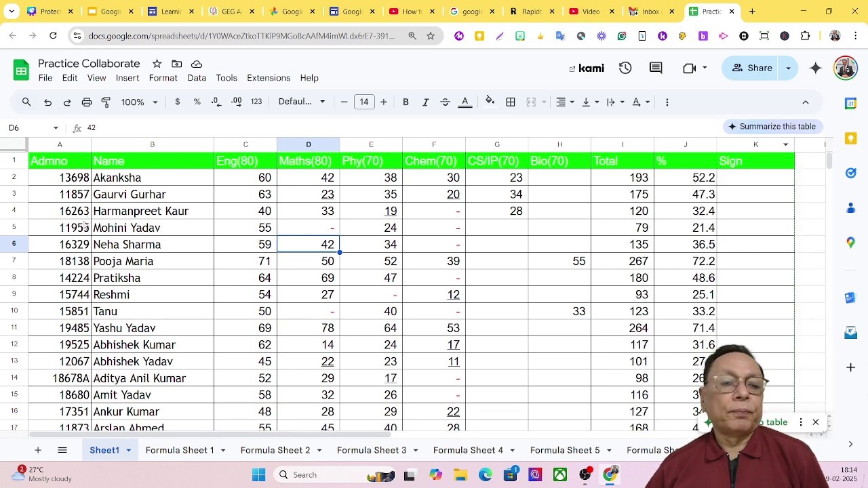
Select the student data range A2:K41 and delete the conditional formatting rule for text containing "-"
left_click_drag(44, 181, 725, 369)
key("ctrl+alt+t")
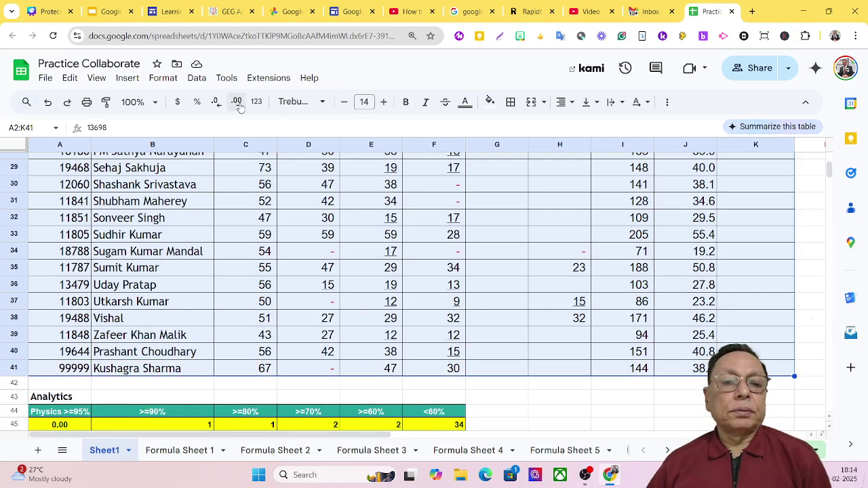
left_click(162, 77)
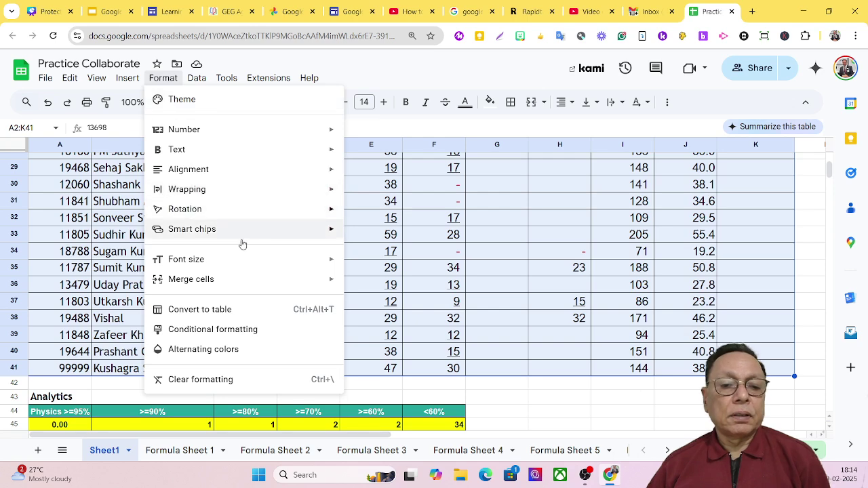
left_click(257, 331)
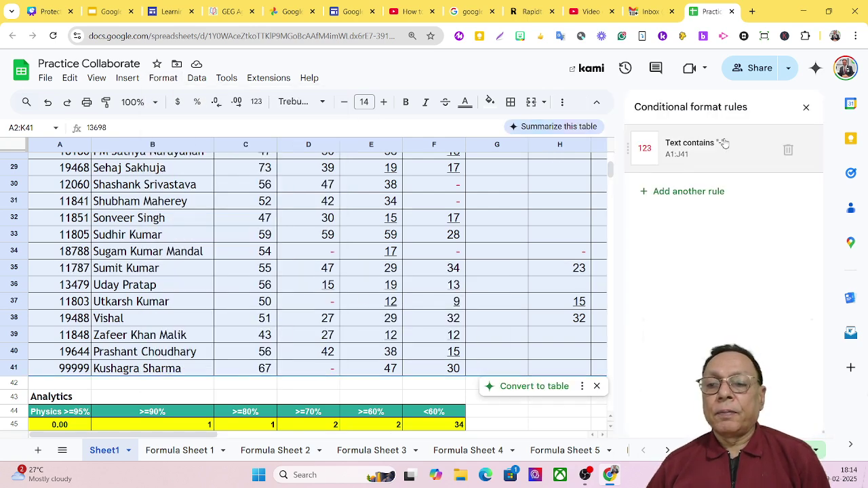
left_click(789, 151)
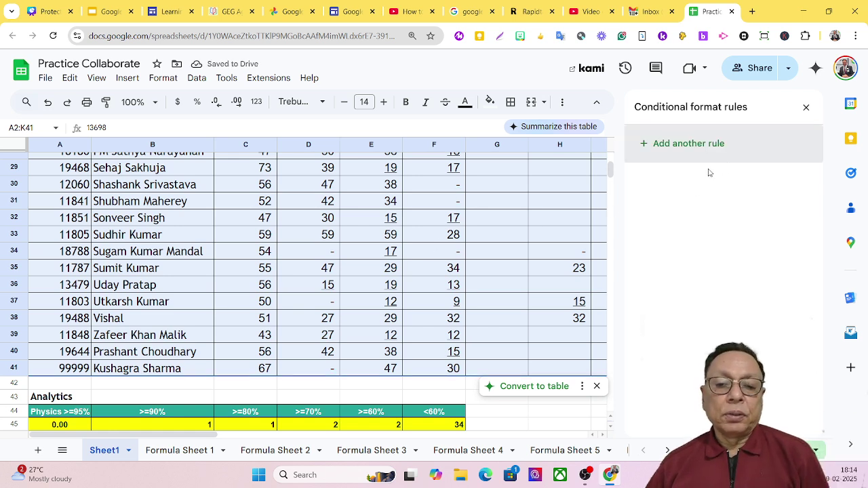
Add a conditional formatting rule on A2:K41 for cells whose text contains "-"
left_click(646, 151)
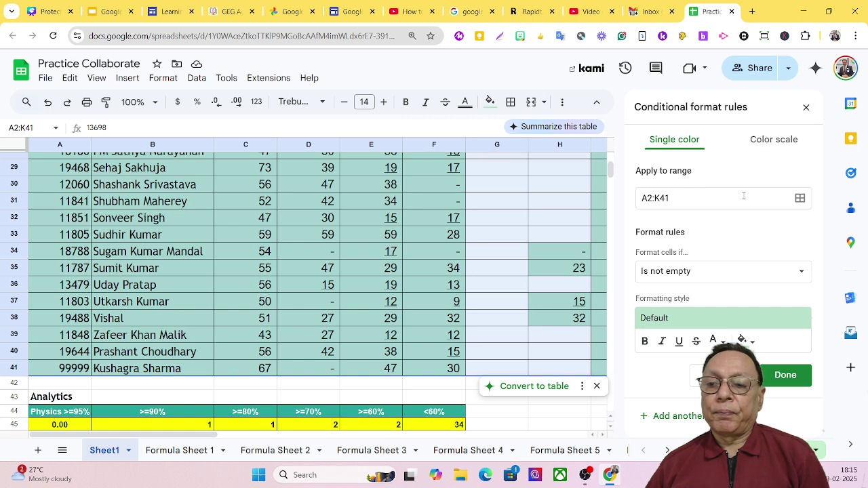
left_click(716, 276)
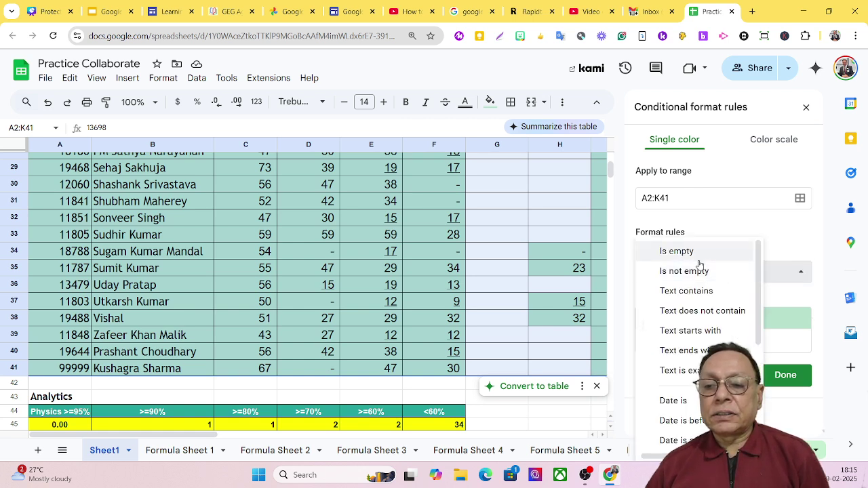
left_click(706, 295)
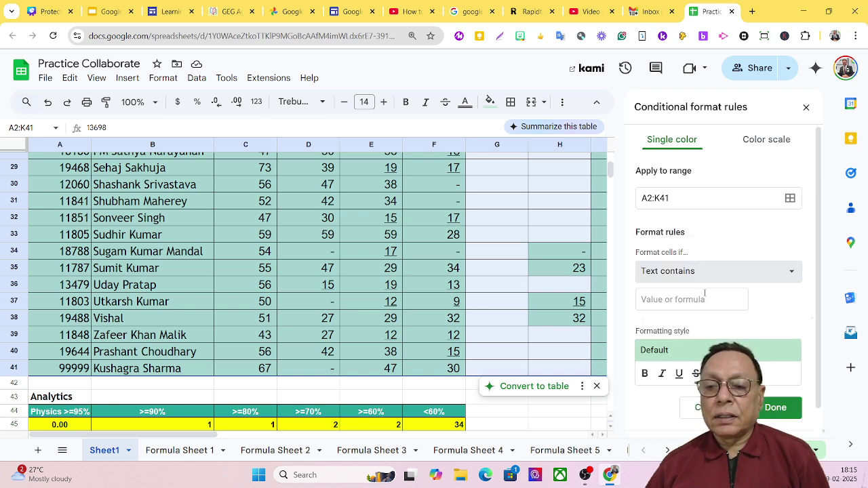
left_click(672, 302)
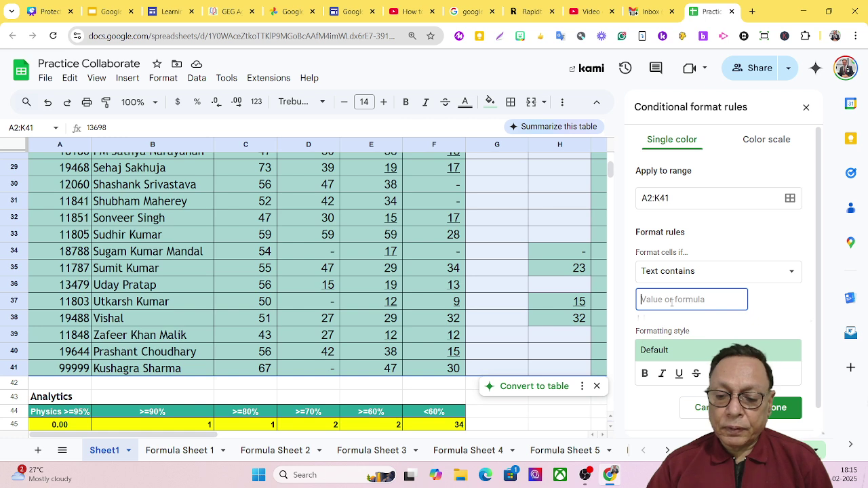
type("-")
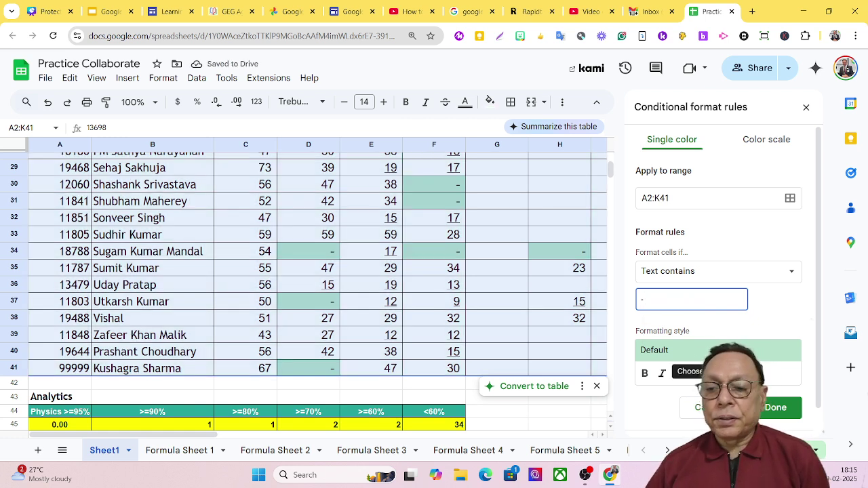
Give the "-" rule a custom red fill color, save it, and close the conditional format rules
left_click(690, 350)
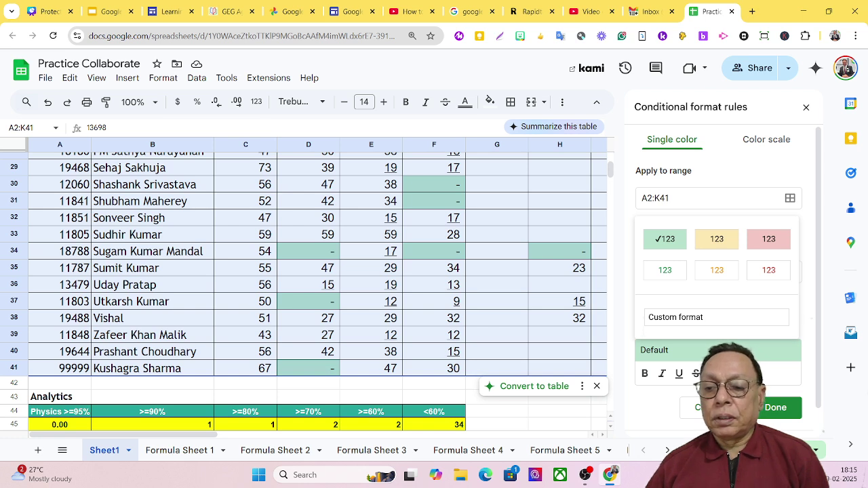
left_click(676, 317)
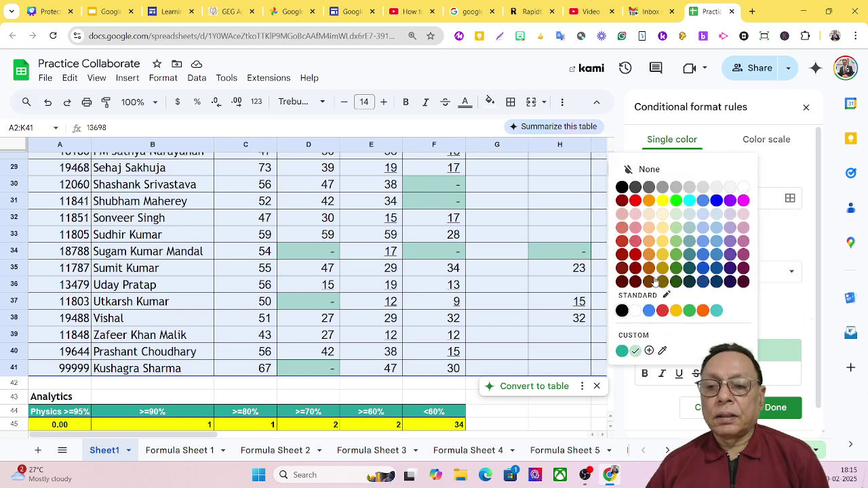
left_click(636, 201)
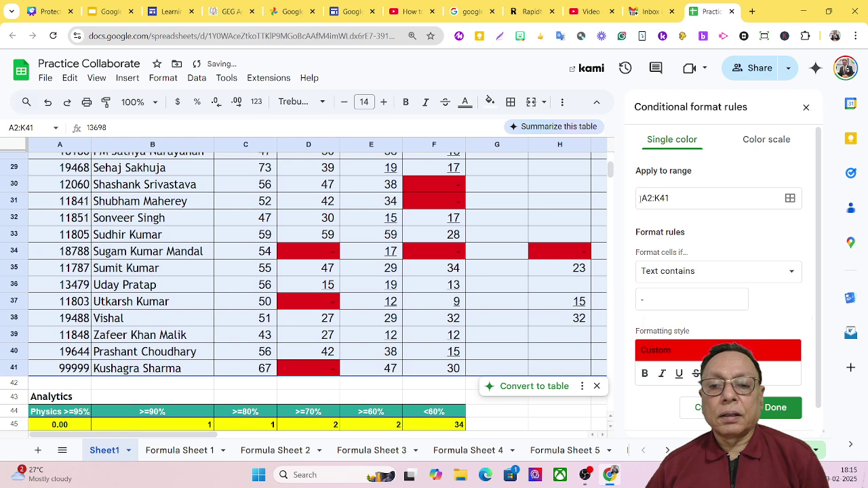
left_click(777, 409)
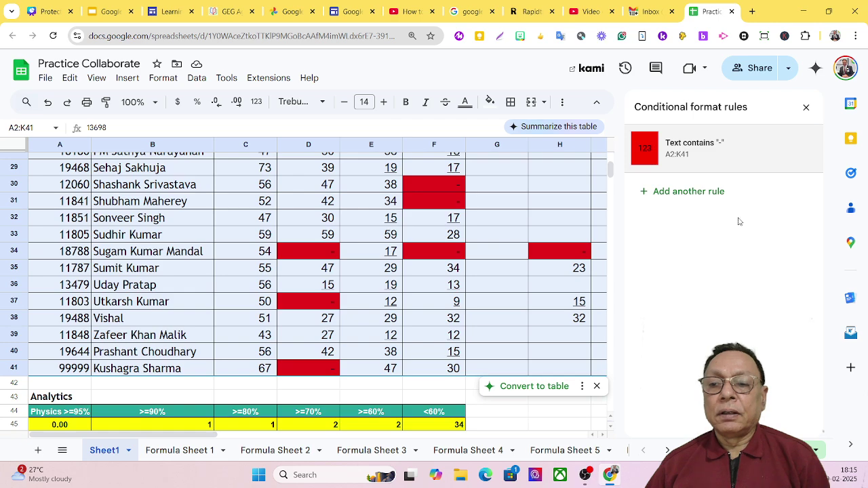
left_click(808, 108)
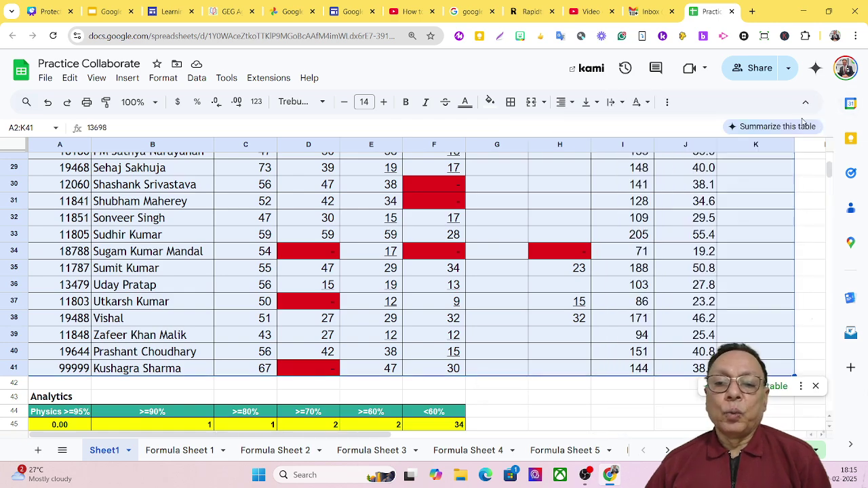
Look through the marks table from the header row down to about row 37 to examine which cells the rule highlights
scroll(547, 288, "up", 9)
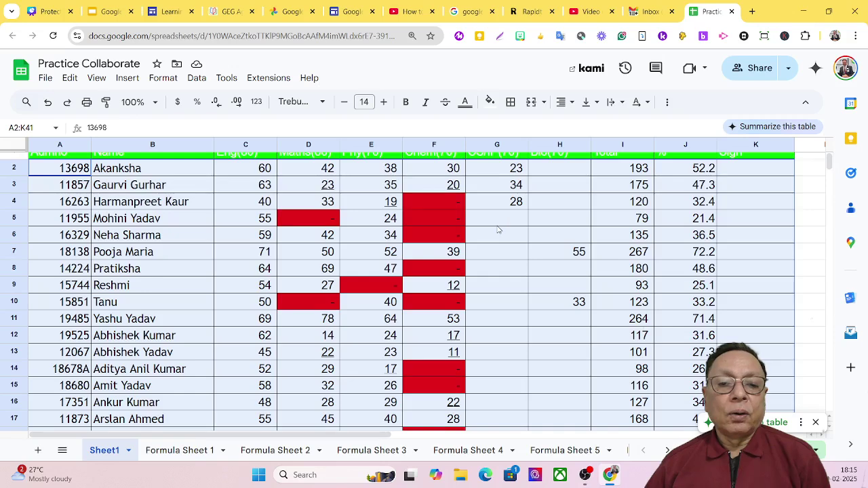
scroll(438, 225, "up", 1)
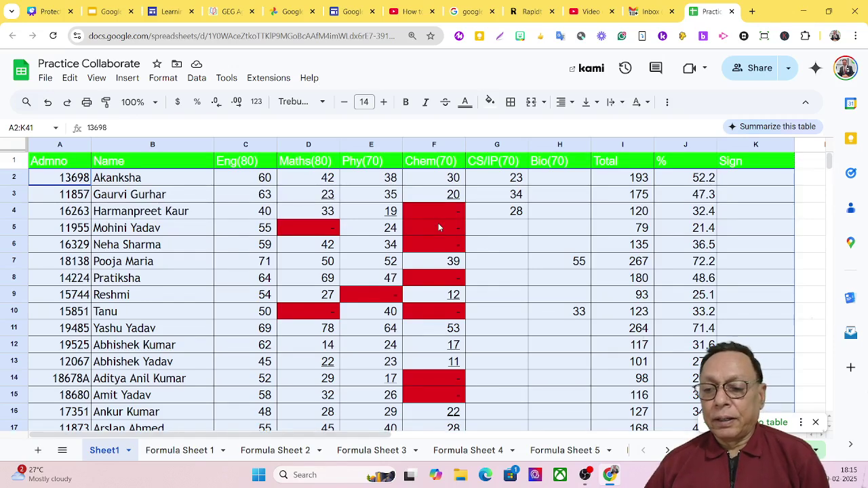
scroll(438, 226, "down", 5)
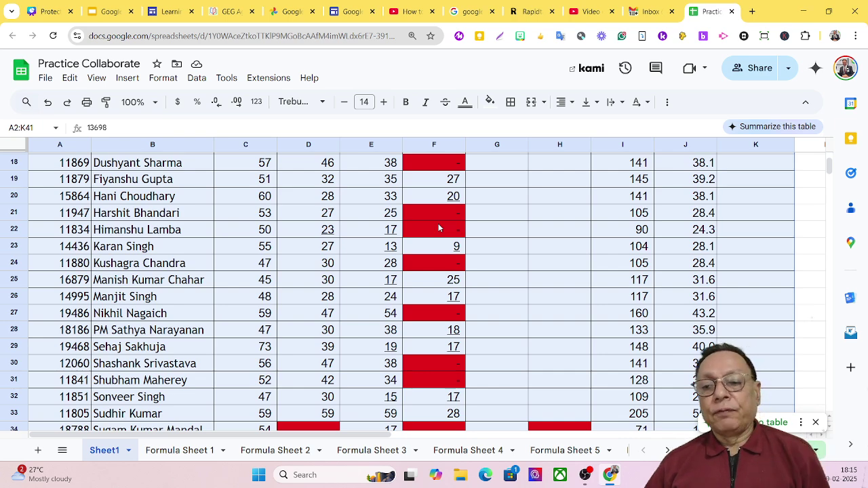
scroll(529, 217, "down", 4)
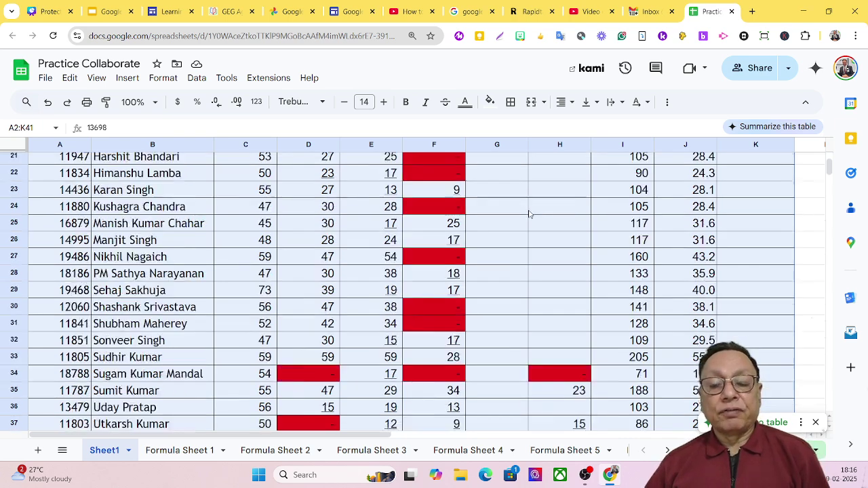
scroll(532, 217, "down", 1)
scroll(529, 221, "up", 4)
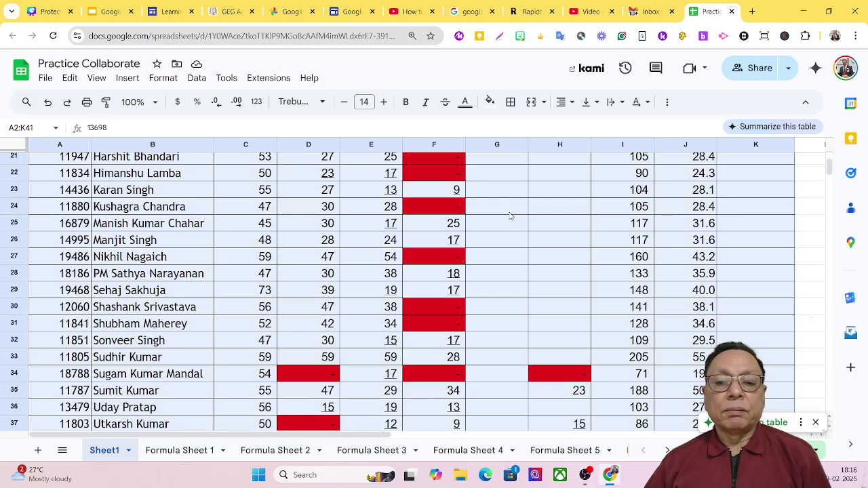
scroll(503, 217, "up", 5)
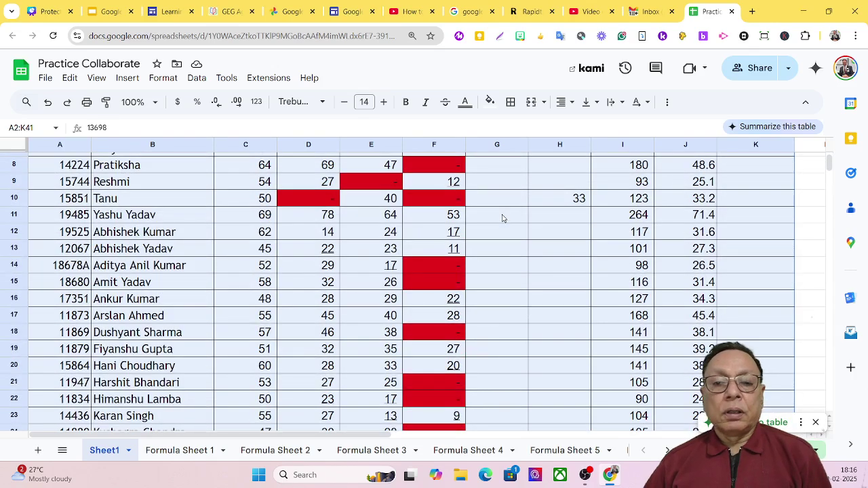
scroll(503, 218, "up", 3)
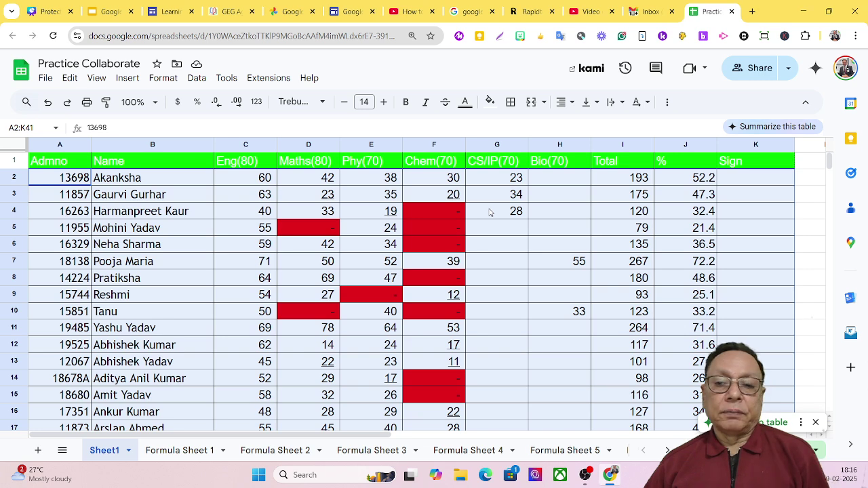